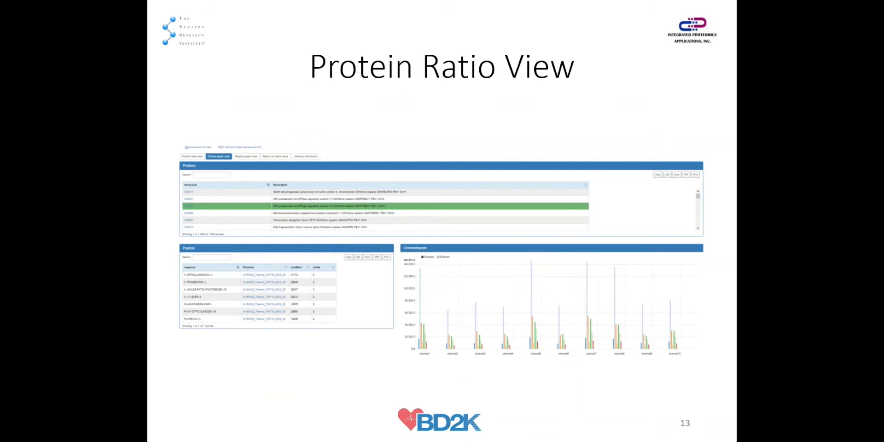
# Step: Leave the PowerPoint slideshow for the IP2 Quantitative result page in Chrome
pyautogui.hotkey('alt', 'Tab')
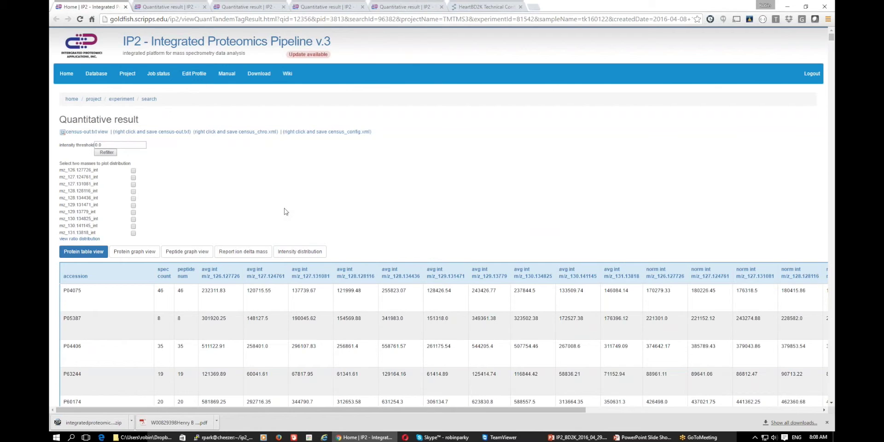
pyautogui.scroll(-1, 267, 189)
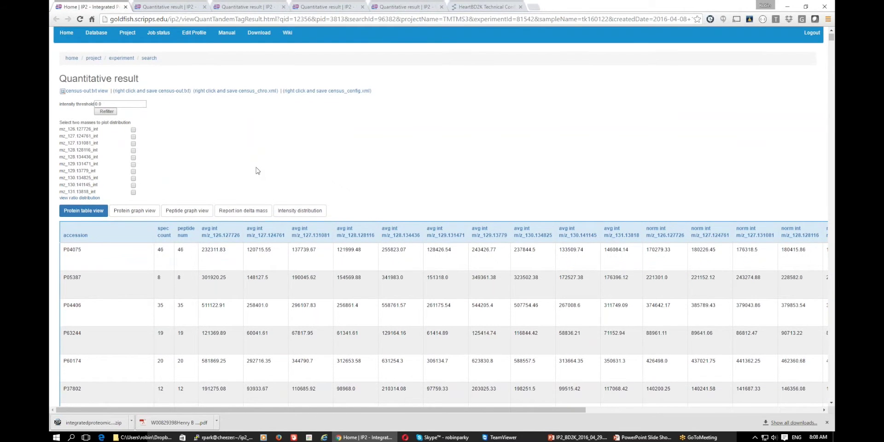
pyautogui.scroll(1, 257, 172)
pyautogui.scroll(-1, 257, 251)
pyautogui.moveTo(581, 410); pyautogui.dragTo(260, 381)
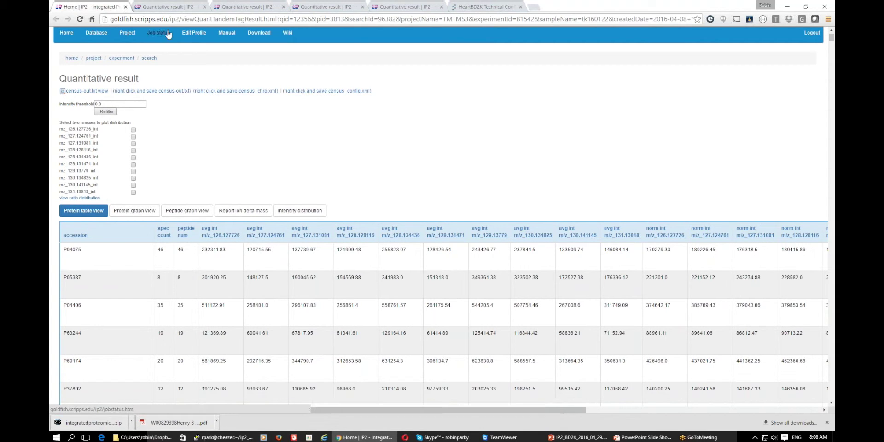
# Step: In the protein graph view, chart the peptides of protein O00232
pyautogui.click(174, 11)
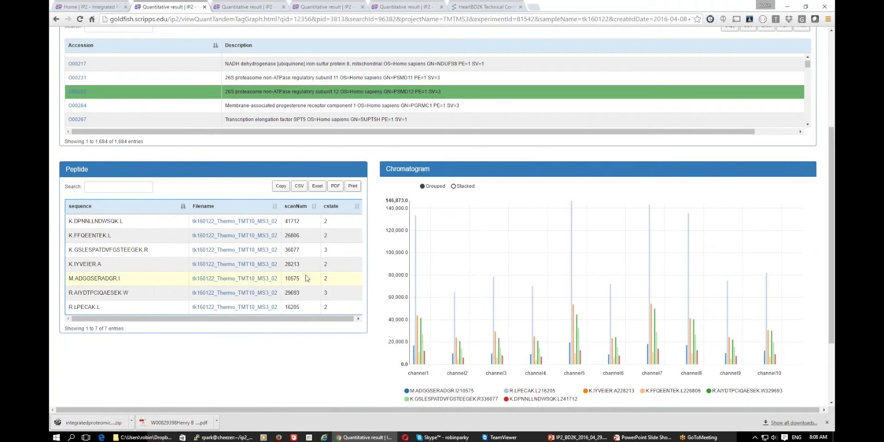
pyautogui.scroll(3, 83, 175)
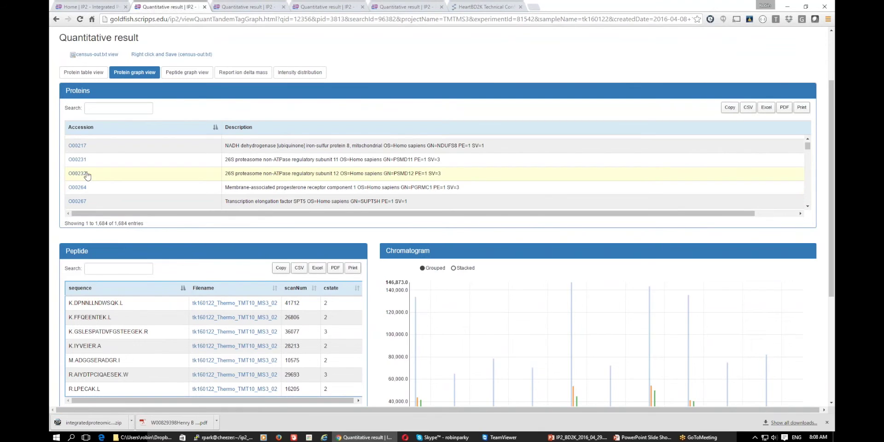
pyautogui.click(87, 175)
pyautogui.click(79, 161)
pyautogui.click(78, 174)
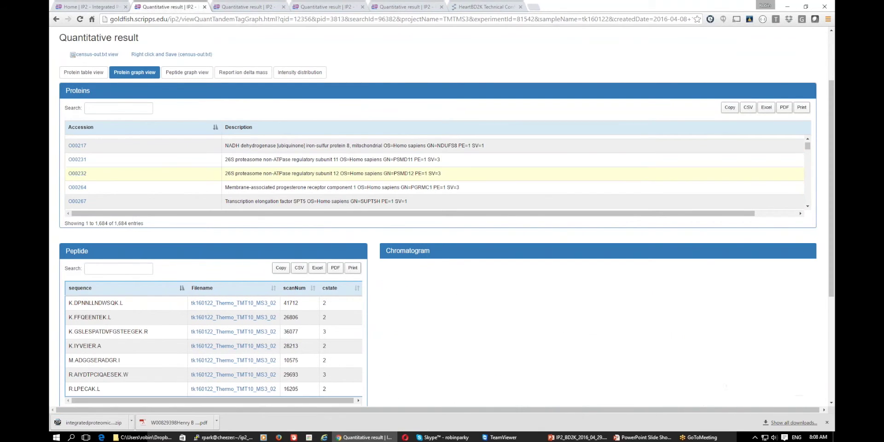
pyautogui.scroll(-1, 64, 198)
pyautogui.scroll(-2, 51, 217)
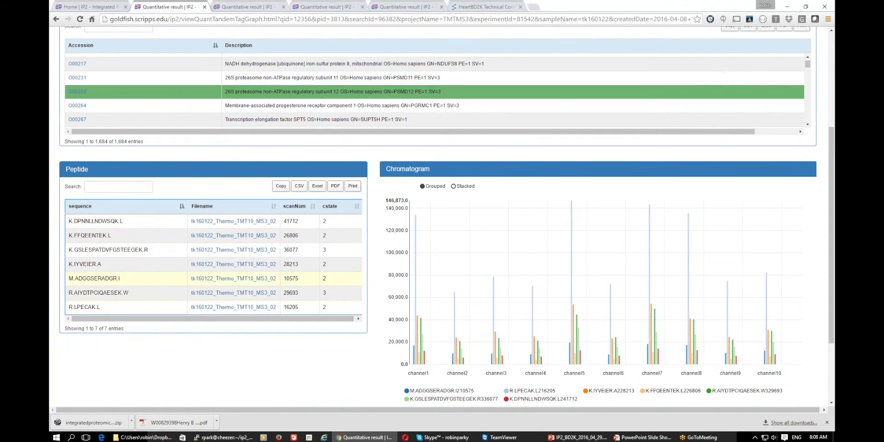
pyautogui.scroll(-1, 311, 264)
pyautogui.scroll(1, 311, 263)
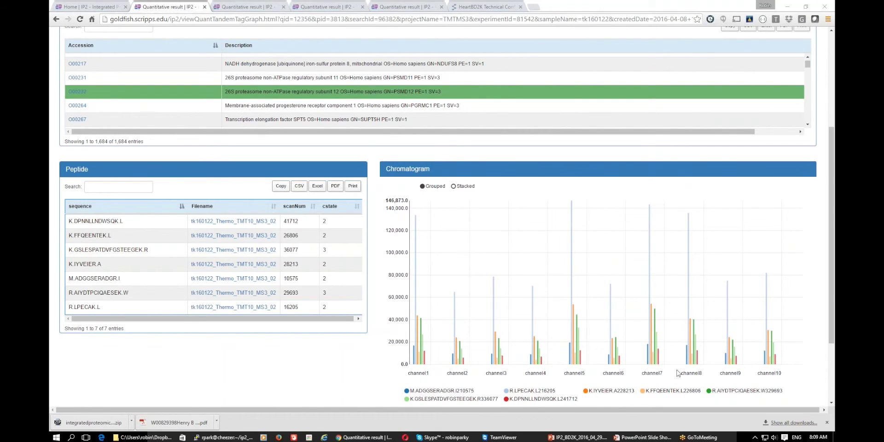
# Step: Compare proteins O00231 and O00264, then return to O00232 with stacked channel bars
pyautogui.click(77, 78)
pyautogui.click(76, 105)
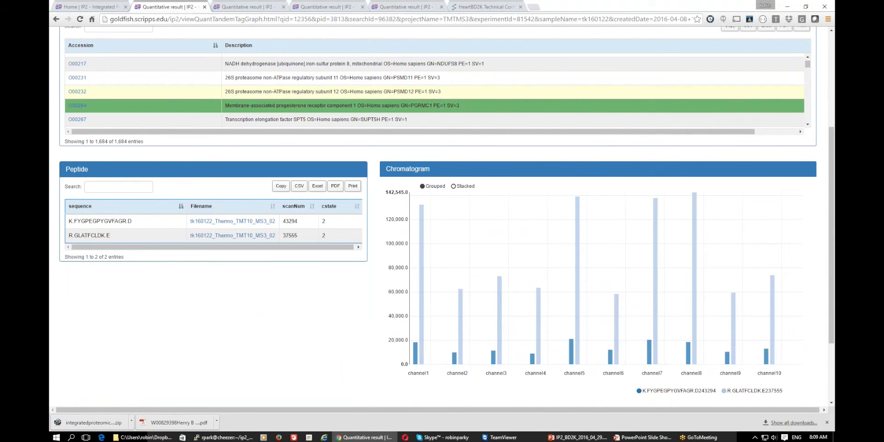
pyautogui.click(78, 93)
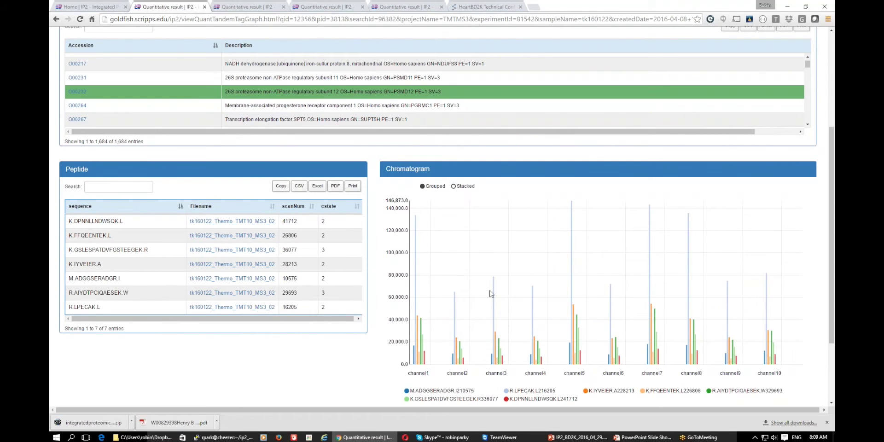
pyautogui.click(453, 186)
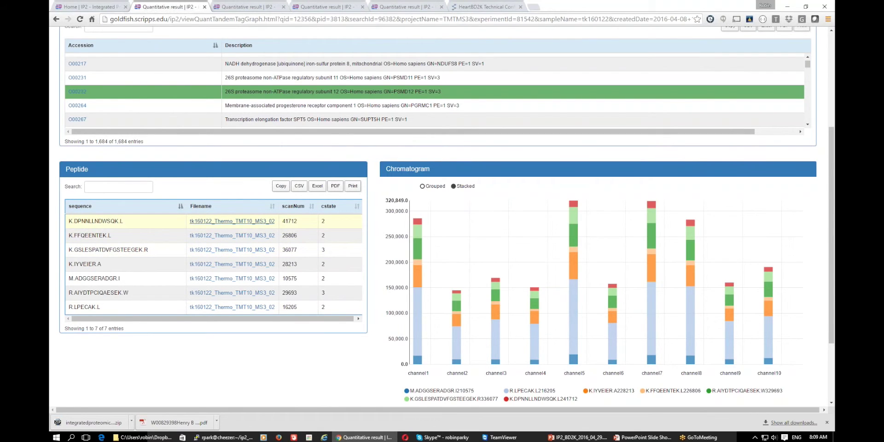
# Step: Chart peptides K.DPNNLLNDWSQK.L, K.FFQEENTEK.L and K.GSLESPATDVFGSTEEGEK.R, then go to the peptide graph view
pyautogui.click(233, 222)
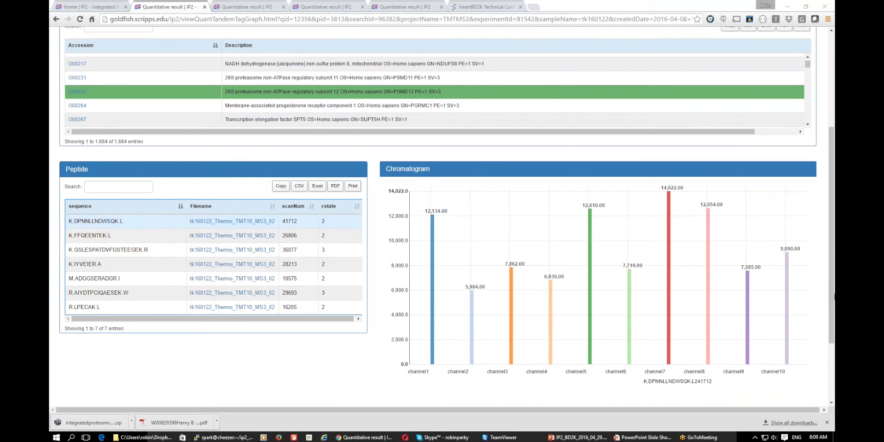
pyautogui.click(260, 236)
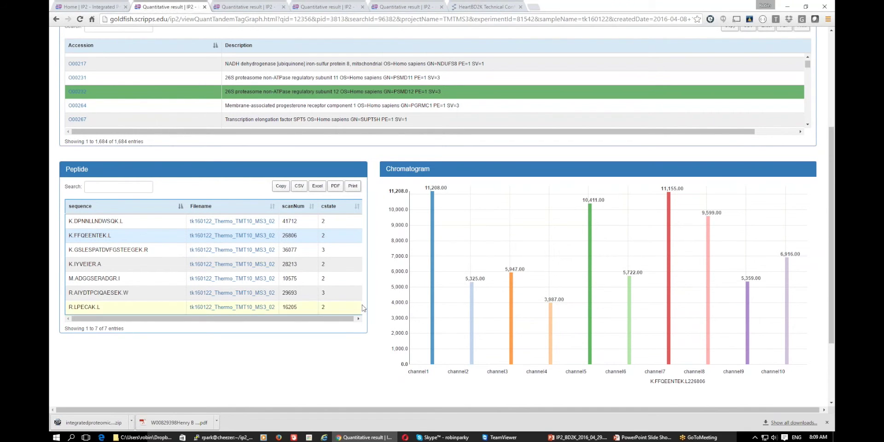
pyautogui.click(219, 250)
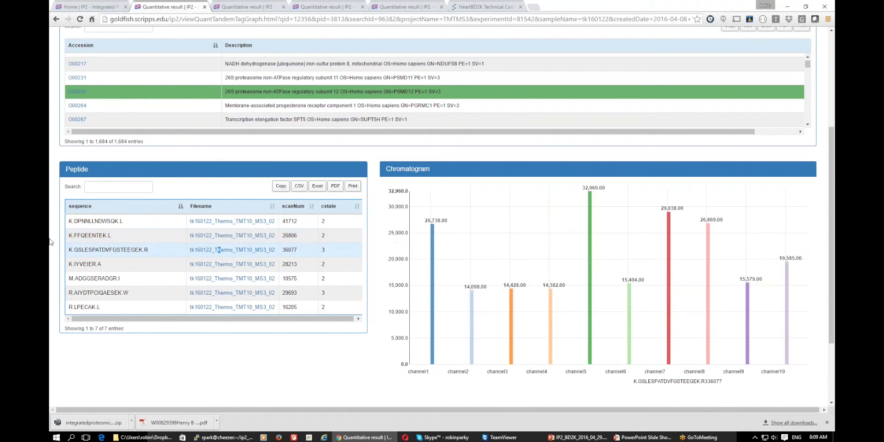
pyautogui.hotkey('ctrl', 'Tab')
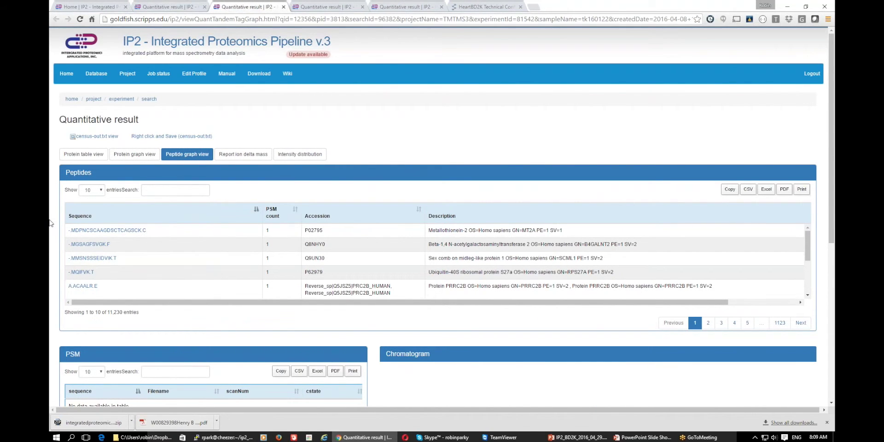
# Step: Sort peptides by PSM count, highest first, and show PSMs for K.TAVCDIPPR.G
pyautogui.scroll(-2, 50, 224)
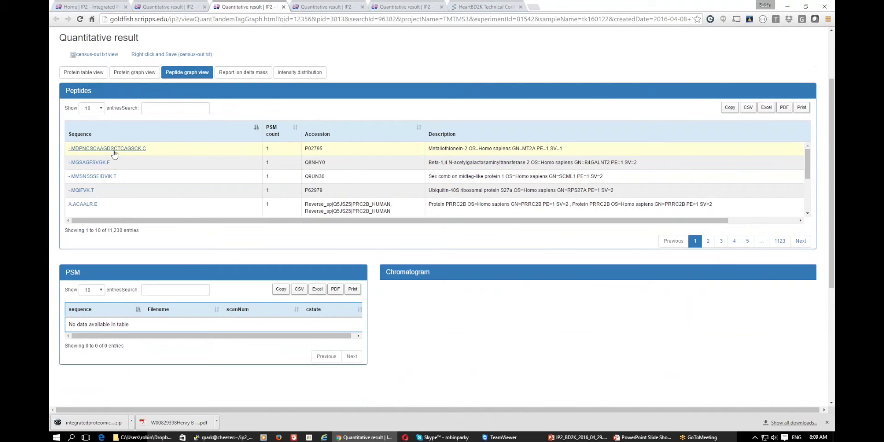
pyautogui.click(275, 136)
pyautogui.click(274, 138)
pyautogui.scroll(-1, 81, 186)
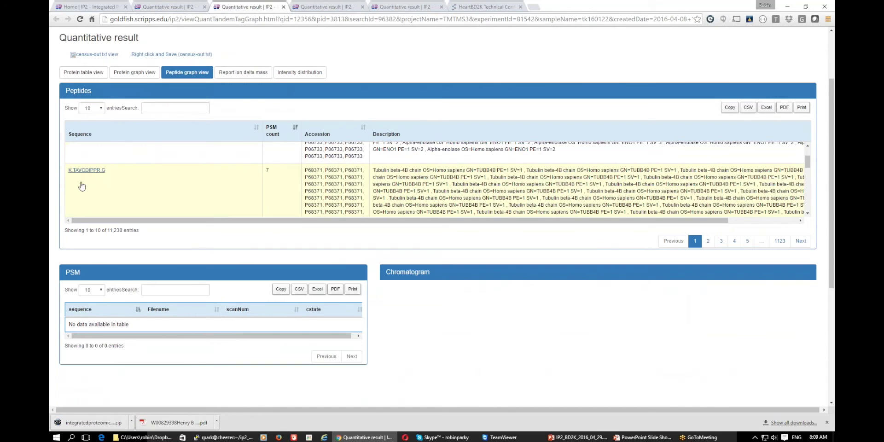
pyautogui.click(82, 186)
pyautogui.scroll(-3, 81, 185)
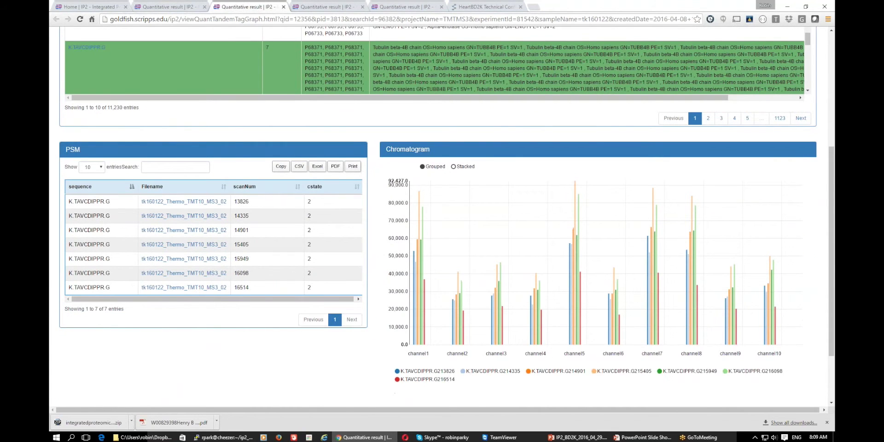
pyautogui.scroll(-1, 433, 69)
# Step: Compare R.AAVPSGASTGIYEALELR.D, chart K.TAVCDIPPR.G's scan 15405 PSM, then go to report ion delta mass
pyautogui.click(285, 85)
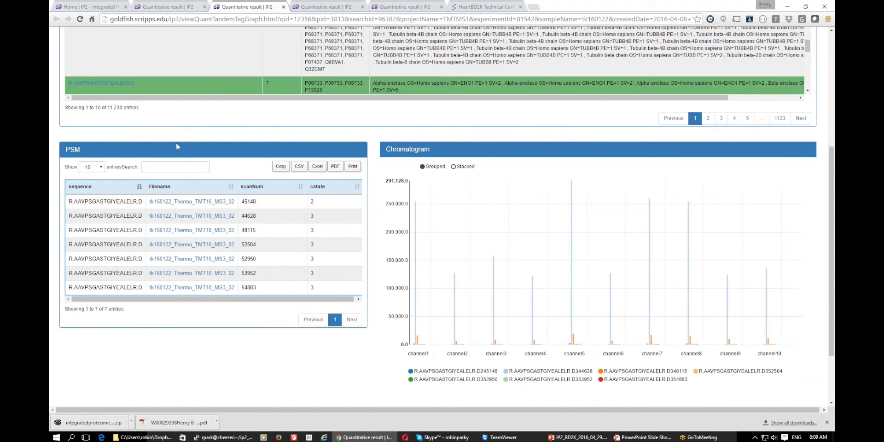
pyautogui.scroll(1, 176, 146)
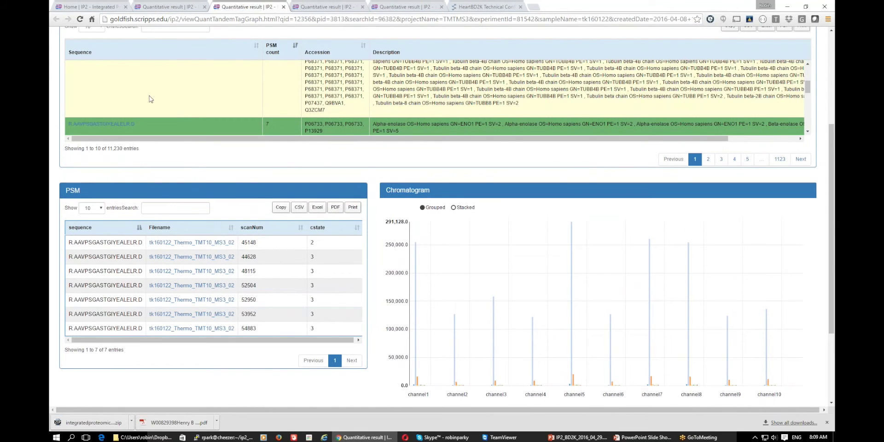
pyautogui.click(151, 99)
pyautogui.scroll(1, 151, 99)
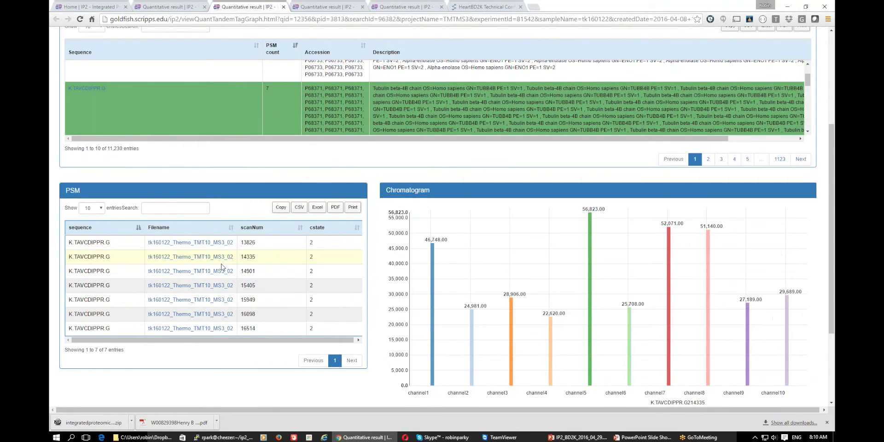
pyautogui.click(221, 286)
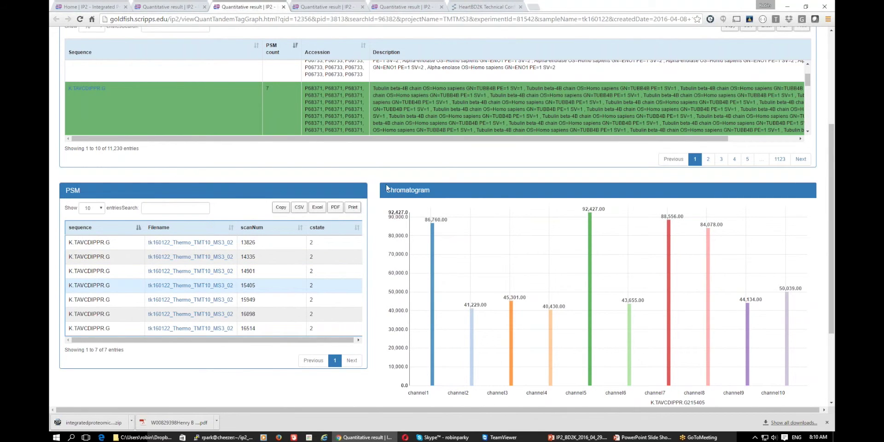
pyautogui.click(321, 7)
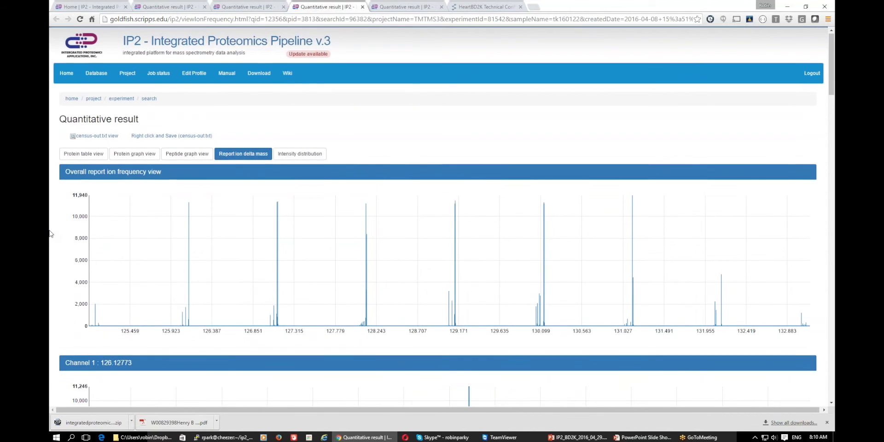
pyautogui.scroll(-1, 50, 234)
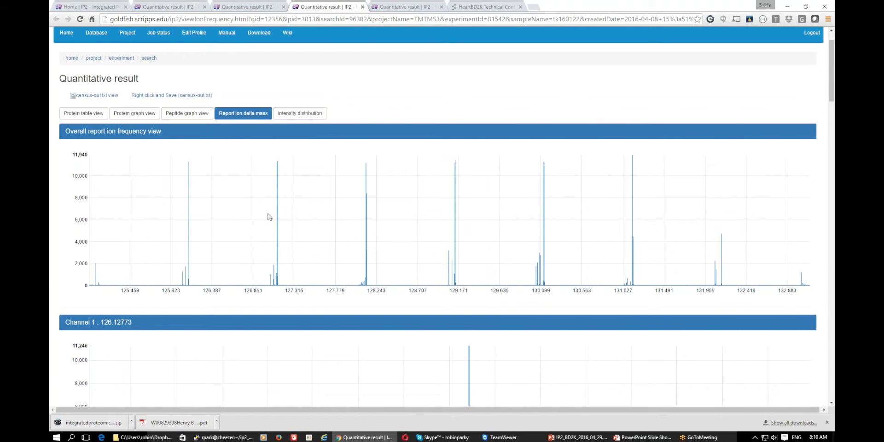
pyautogui.scroll(-5, 53, 270)
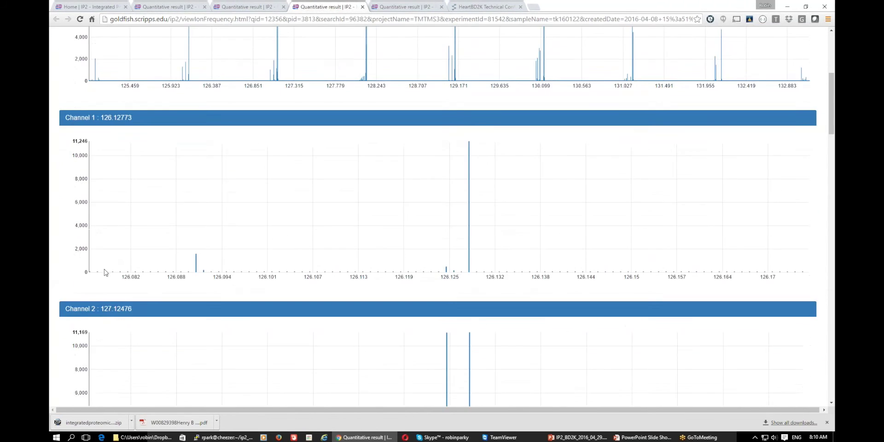
pyautogui.scroll(6, 104, 272)
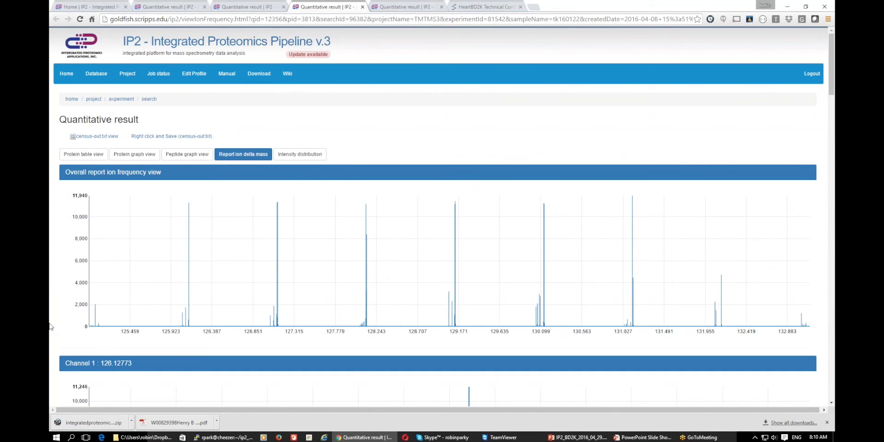
pyautogui.scroll(-1, 58, 321)
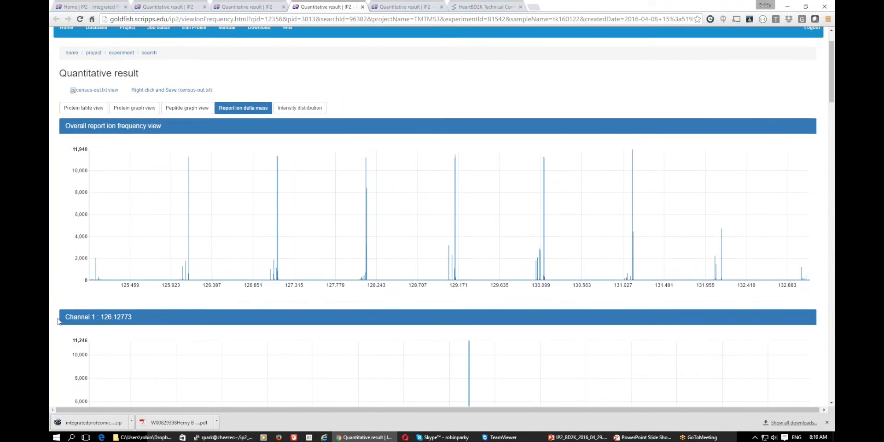
pyautogui.scroll(-3, 59, 321)
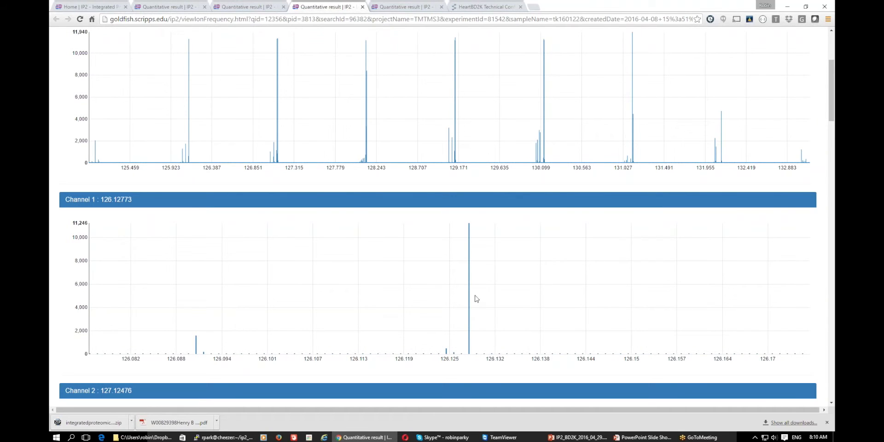
pyautogui.scroll(-1, 263, 142)
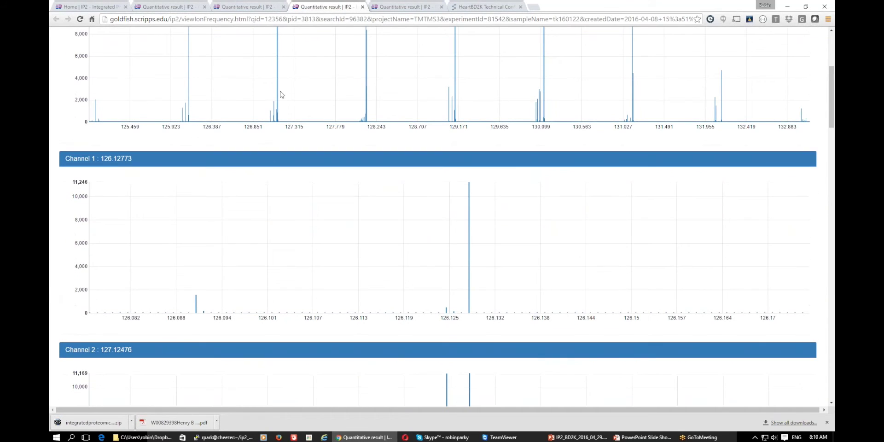
pyautogui.scroll(-2, 52, 243)
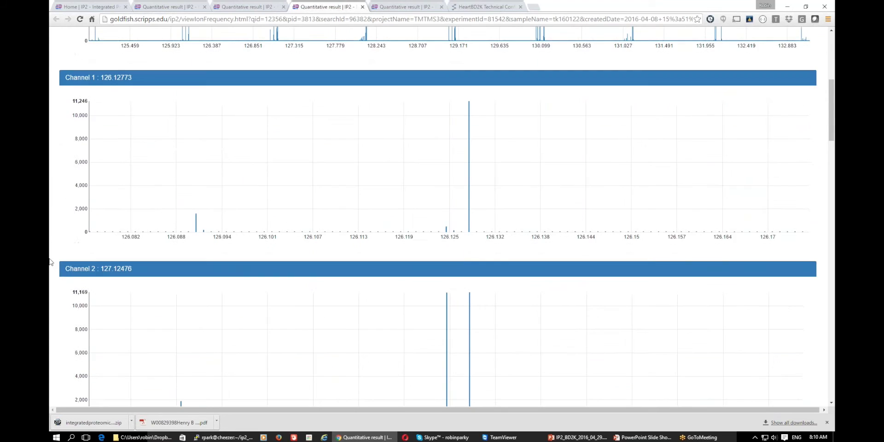
pyautogui.scroll(-1, 52, 243)
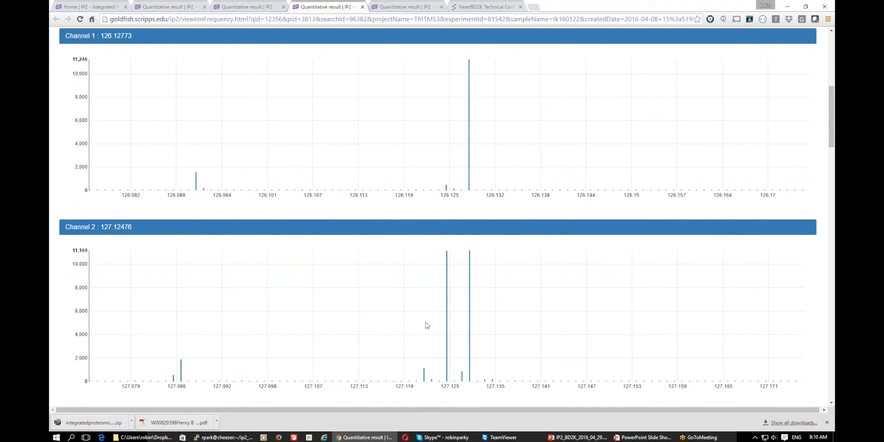
pyautogui.scroll(5, 272, 142)
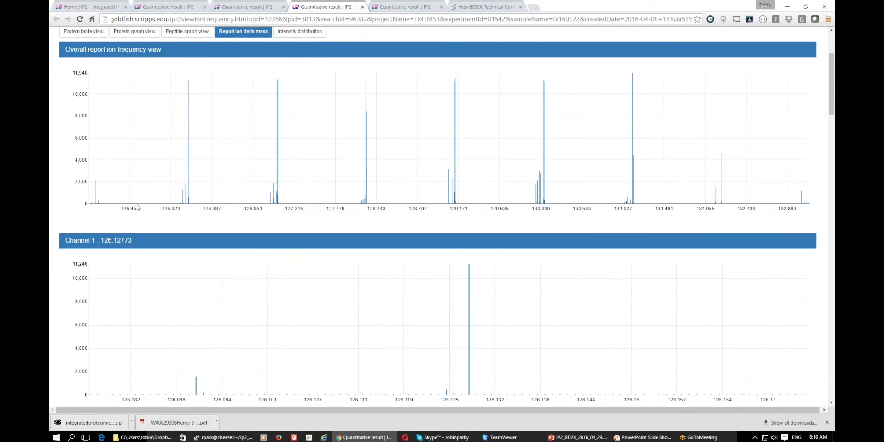
pyautogui.scroll(-7, 68, 229)
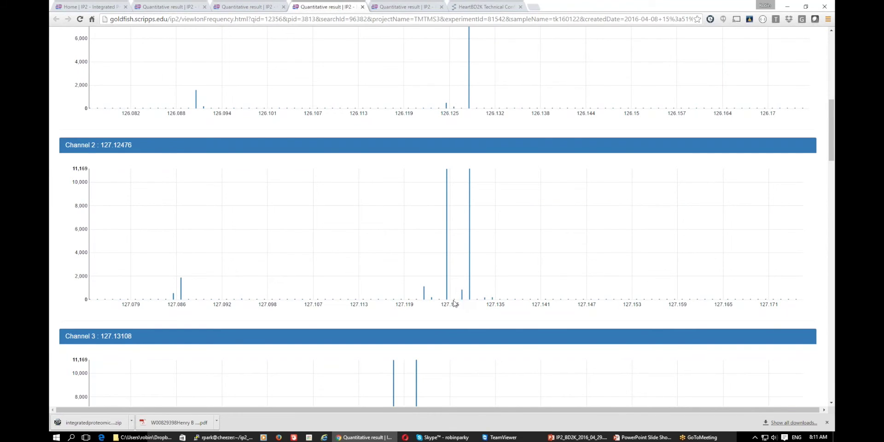
pyautogui.scroll(10, 51, 226)
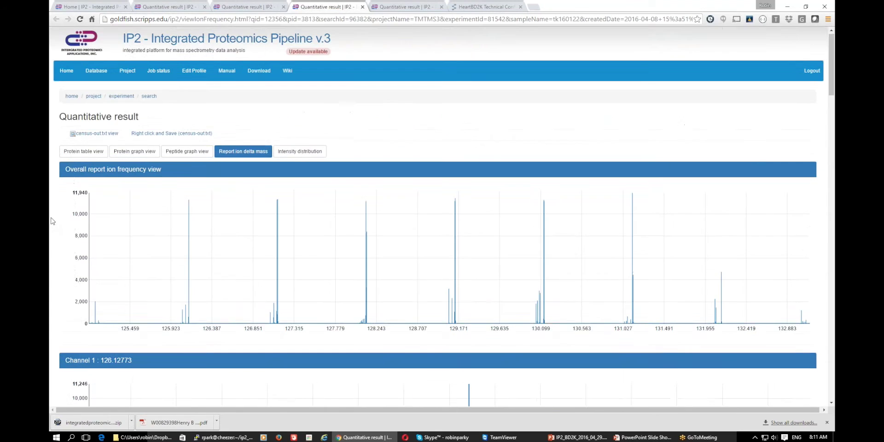
# Step: Go to the Intensity distribution tab and scroll through the overall and per-channel log10(intensity) histograms
pyautogui.click(407, 8)
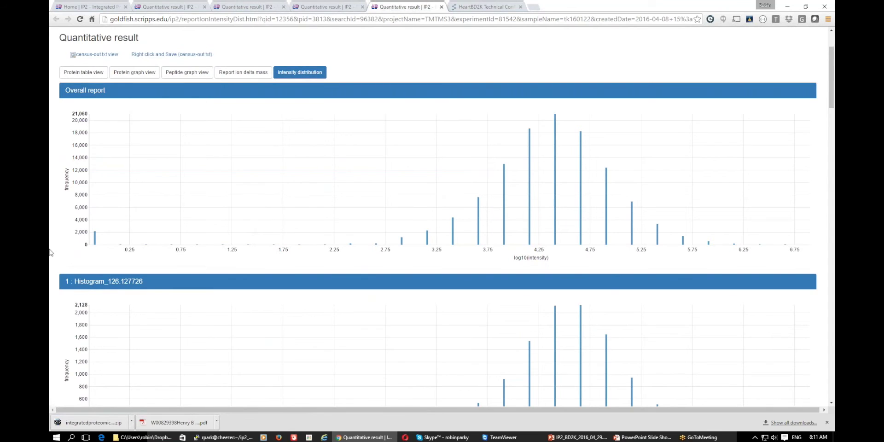
pyautogui.scroll(-1, 51, 252)
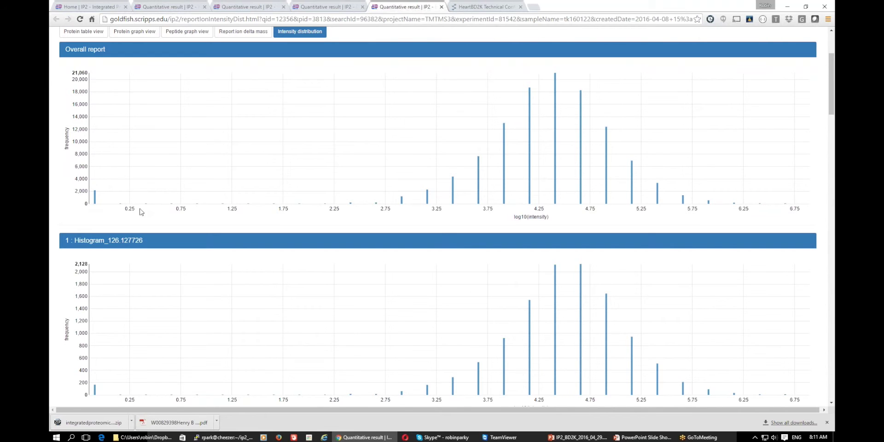
pyautogui.scroll(-1, 57, 221)
pyautogui.scroll(-1, 57, 224)
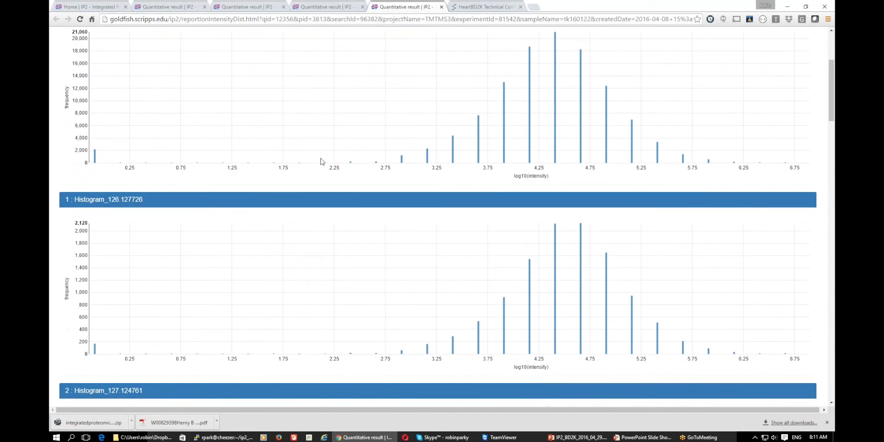
pyautogui.scroll(-1, 611, 399)
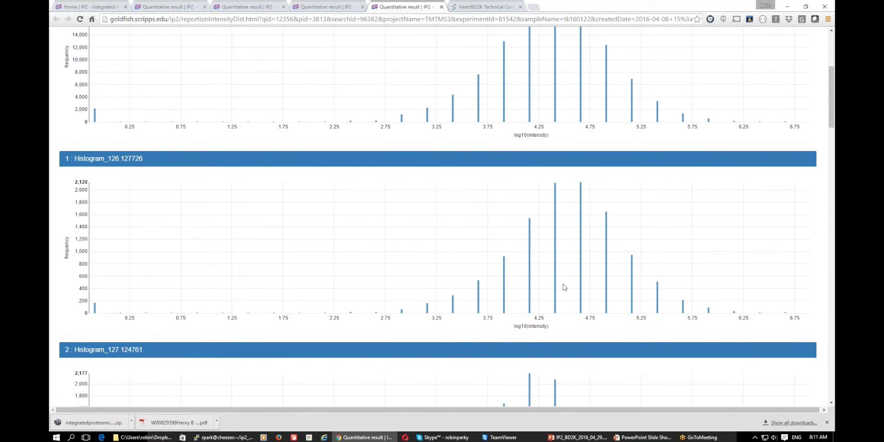
pyautogui.moveTo(95, 307)
# Step: Return to the slideshow and advance past Peptide Ratio View to slide 22, Summary of Comparison Results
pyautogui.click(629, 439)
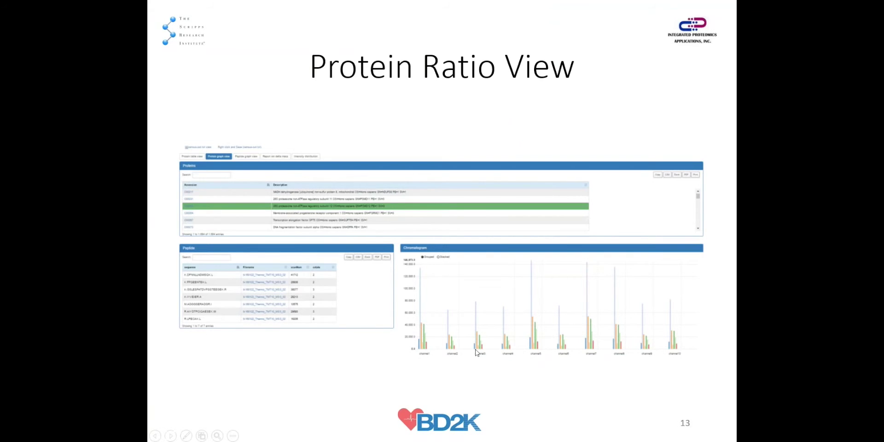
pyautogui.press('Right')
pyautogui.press('Right')
pyautogui.press('Right')
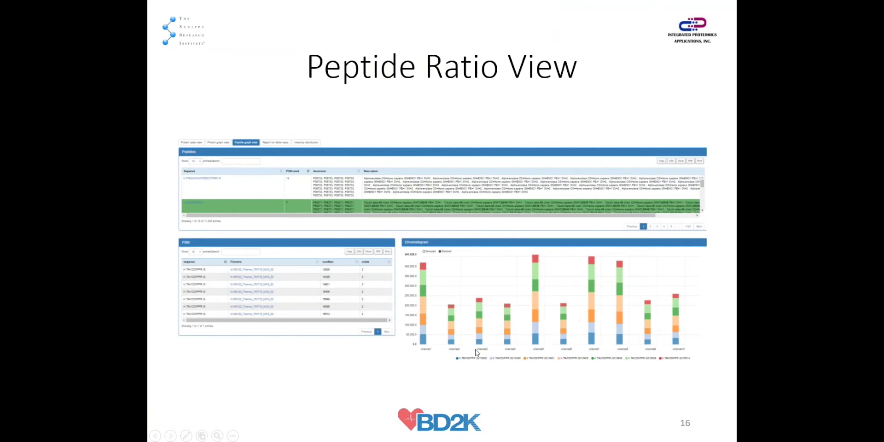
pyautogui.press('Right')
pyautogui.press('Right')
pyautogui.press('Right')
pyautogui.press('Right')
pyautogui.press('Right')
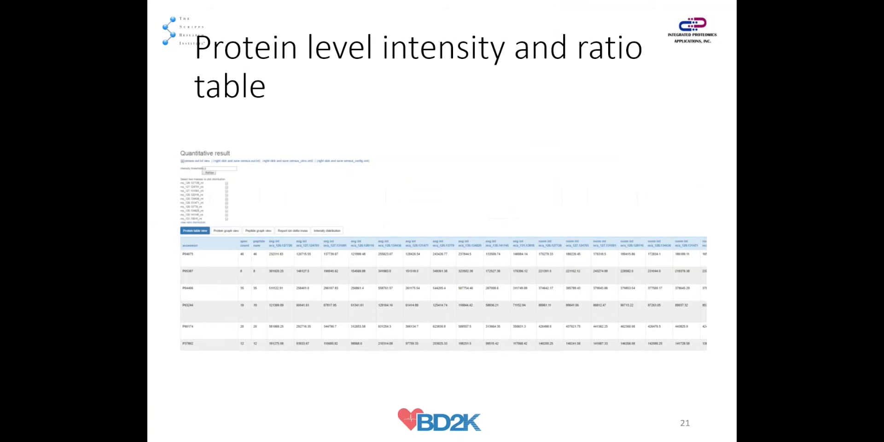
pyautogui.press('Right')
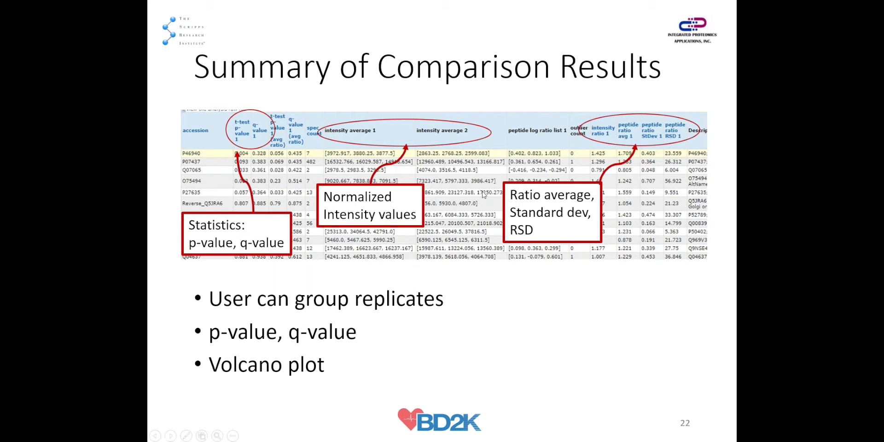